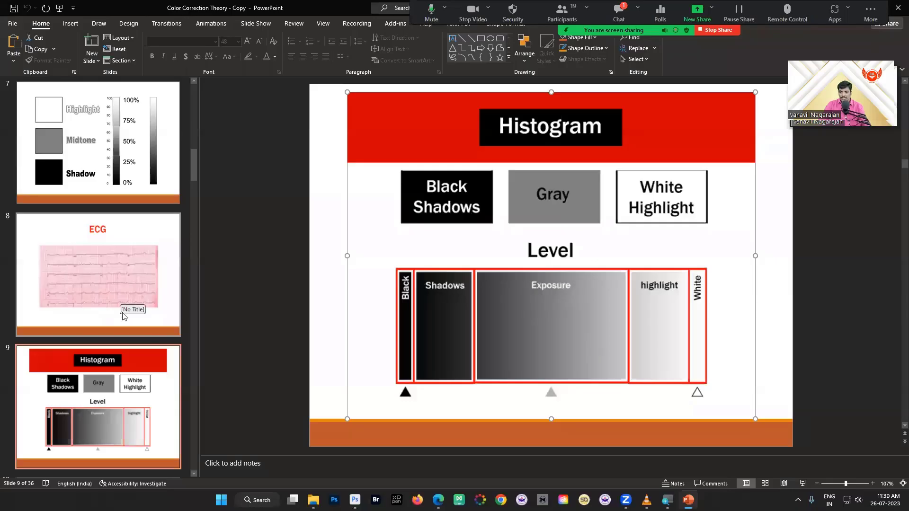
Browse the exposure comparison and Pixels Brightness histogram slides.
{"action": "scroll", "coordinate": [123, 317], "scroll_direction": "up", "scroll_amount": 3}
{"action": "scroll", "coordinate": [123, 316], "scroll_direction": "up", "scroll_amount": 1}
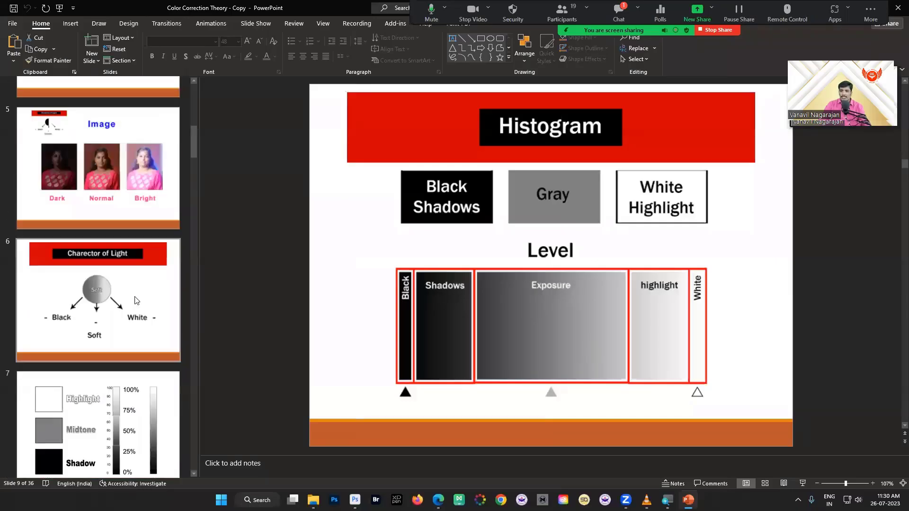
{"action": "scroll", "coordinate": [133, 296], "scroll_direction": "up", "scroll_amount": 2}
{"action": "scroll", "coordinate": [134, 295], "scroll_direction": "up", "scroll_amount": 2}
{"action": "scroll", "coordinate": [134, 295], "scroll_direction": "up", "scroll_amount": 3}
{"action": "scroll", "coordinate": [133, 294], "scroll_direction": "down", "scroll_amount": 3}
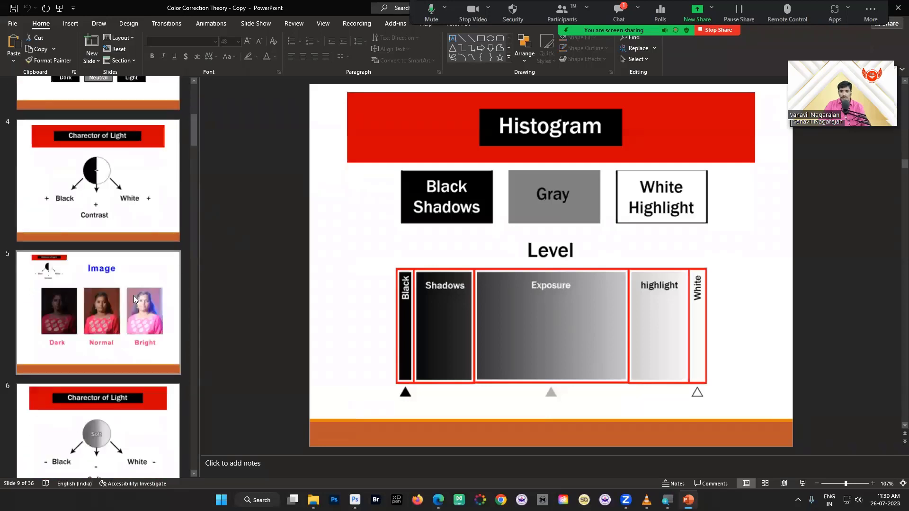
{"action": "scroll", "coordinate": [133, 296], "scroll_direction": "down", "scroll_amount": 3}
{"action": "scroll", "coordinate": [133, 296], "scroll_direction": "down", "scroll_amount": 3}
{"action": "left_click", "coordinate": [83, 177]}
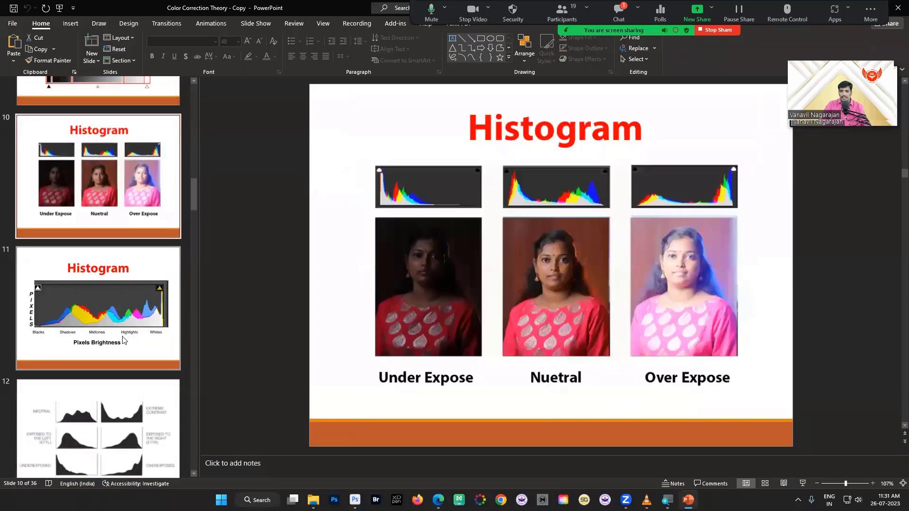
{"action": "left_click", "coordinate": [119, 313]}
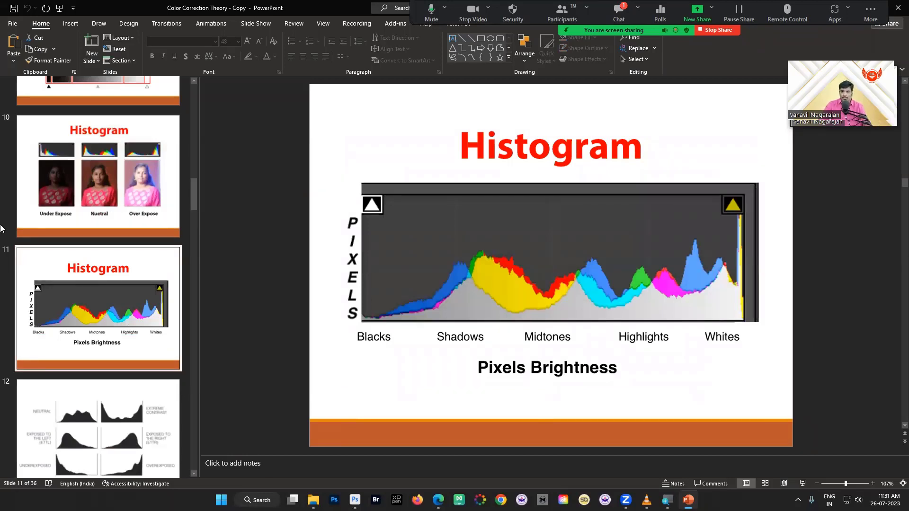
Bring up slide 8, the ECG chart slide, in the editor.
{"action": "scroll", "coordinate": [83, 214], "scroll_direction": "up", "scroll_amount": 3}
{"action": "scroll", "coordinate": [83, 214], "scroll_direction": "up", "scroll_amount": 5}
{"action": "left_click", "coordinate": [75, 280]}
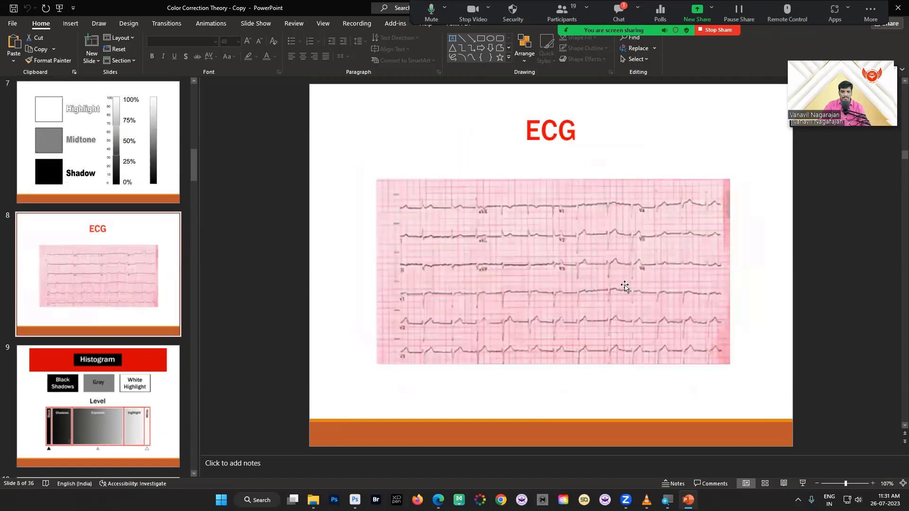
Present from the ECG slide to the Pixels Brightness histogram, then return to editing.
{"action": "key", "text": "shift+F5"}
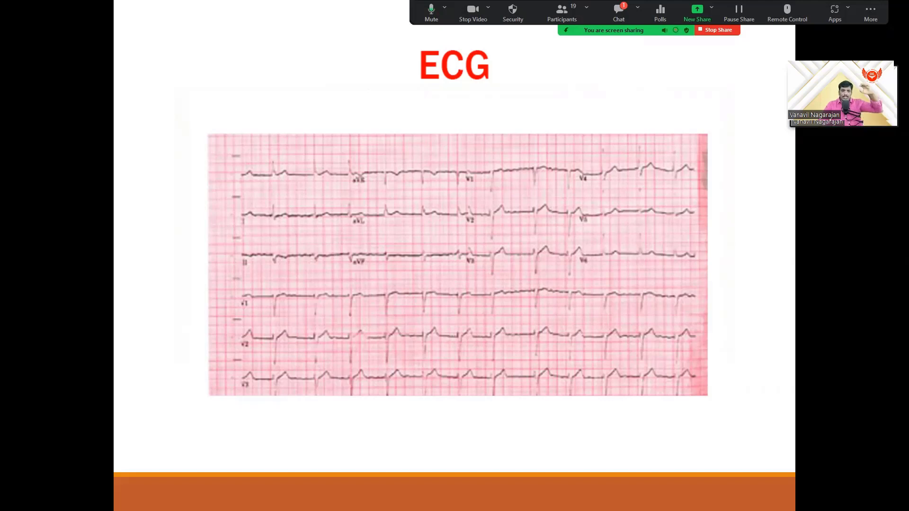
{"action": "key", "text": "Right"}
{"action": "key", "text": "Right"}
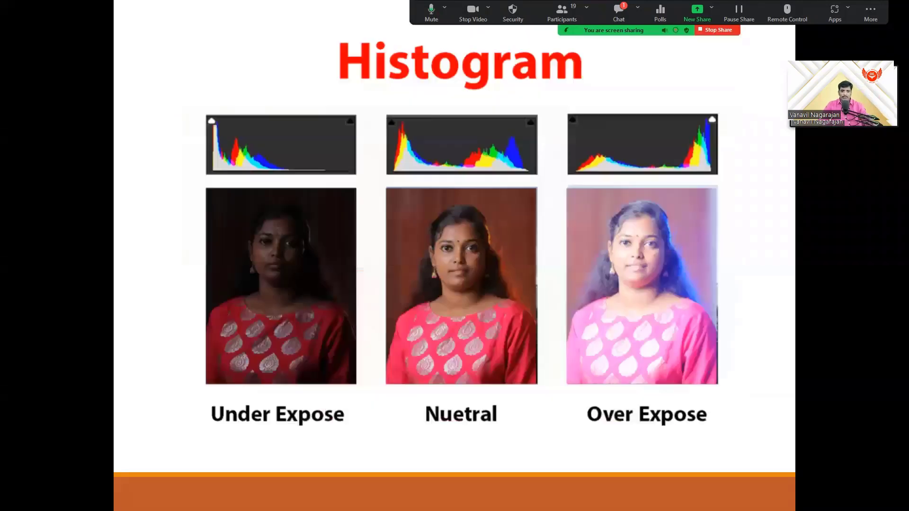
{"action": "key", "text": "Left"}
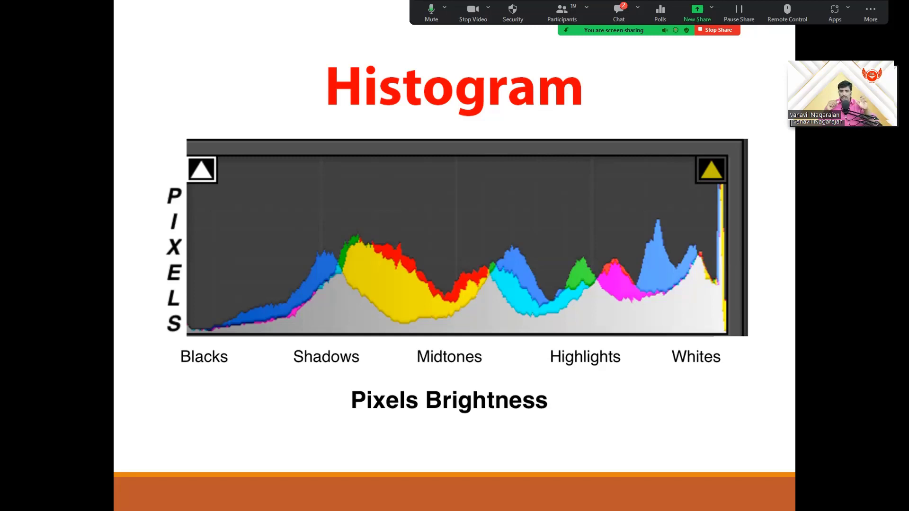
{"action": "key", "text": "Escape"}
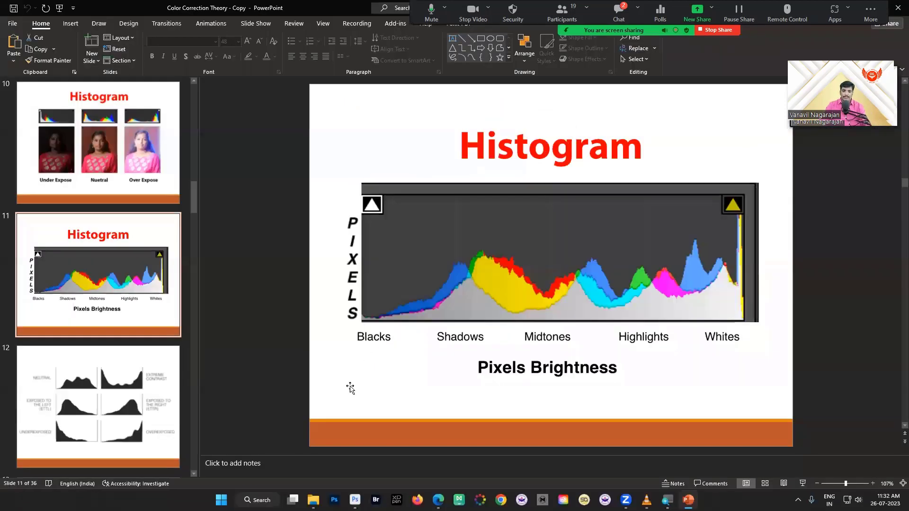
Open the bride photo VRP_5421.NEF from Camera Raw into Photoshop and show the Window menu.
{"action": "left_click", "coordinate": [356, 500]}
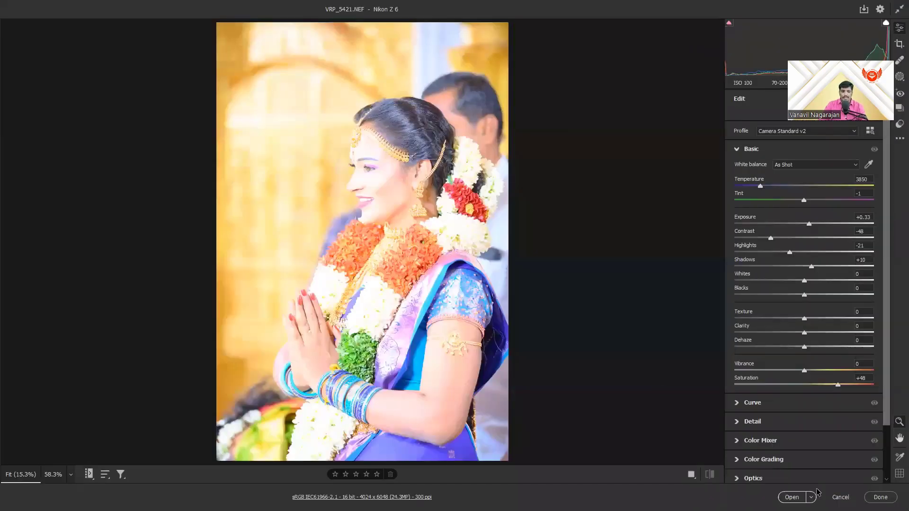
{"action": "left_click", "coordinate": [792, 497]}
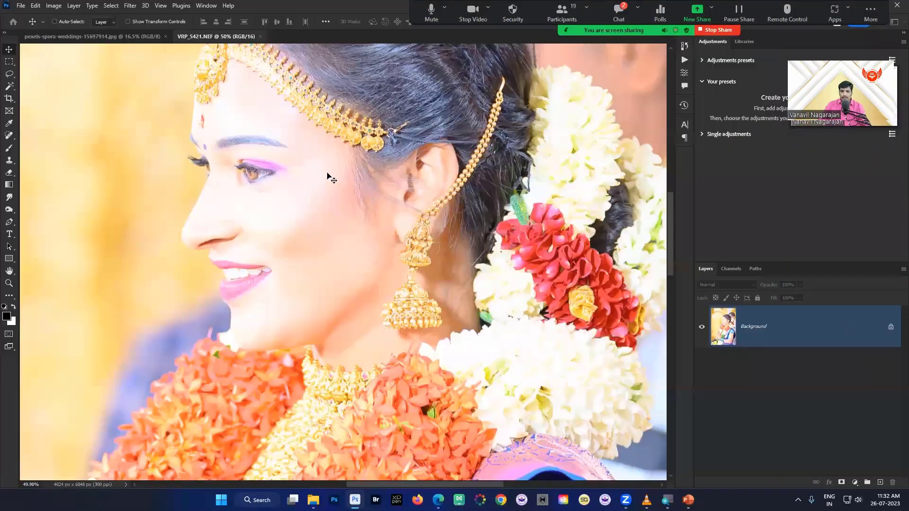
{"action": "left_click", "coordinate": [206, 6]}
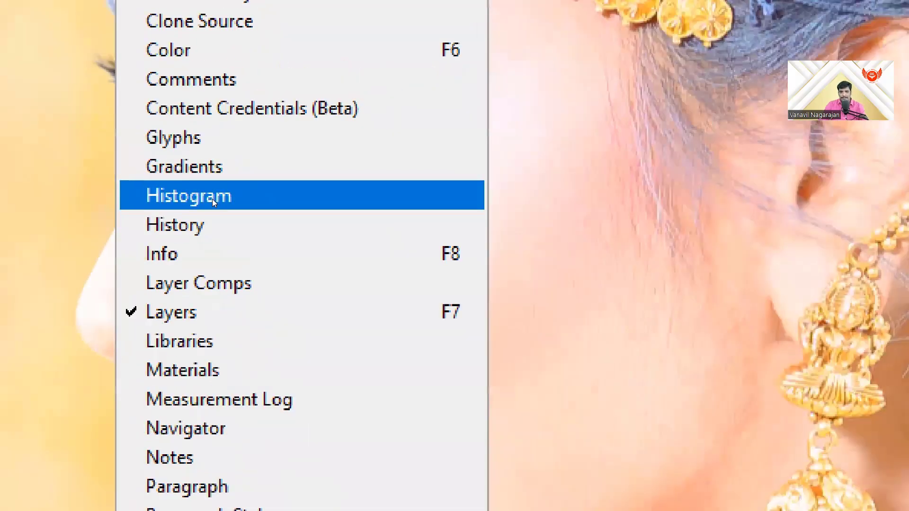
Show the Histogram panel in Expanded View with statistics like Mean 193.87 and Median 215.
{"action": "left_click", "coordinate": [212, 202]}
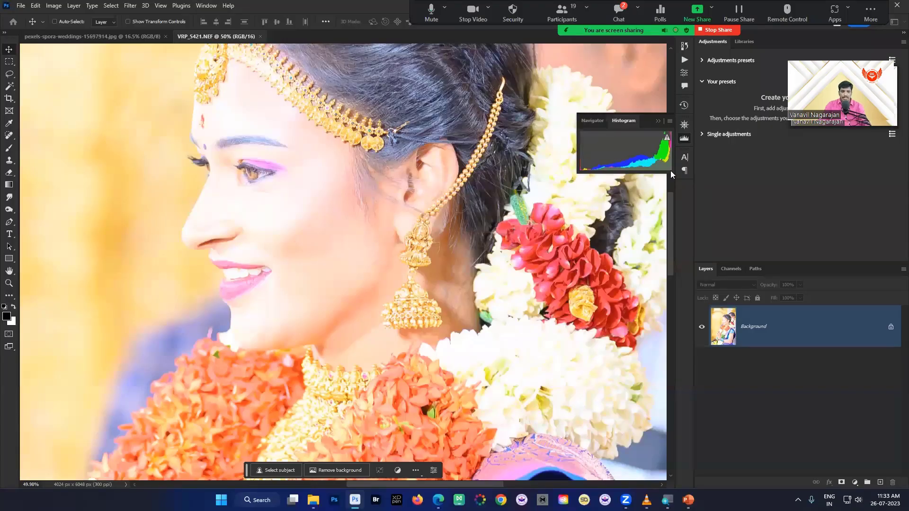
{"action": "left_click", "coordinate": [668, 121]}
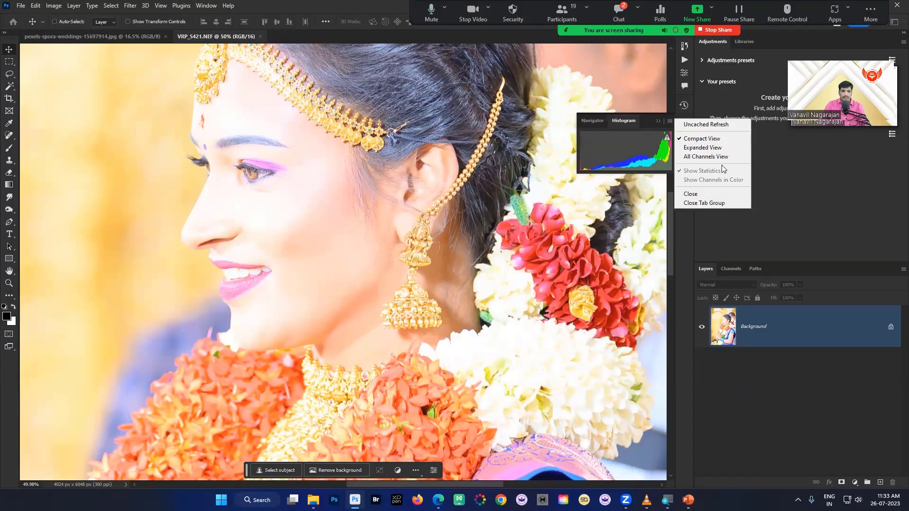
{"action": "left_click", "coordinate": [708, 157]}
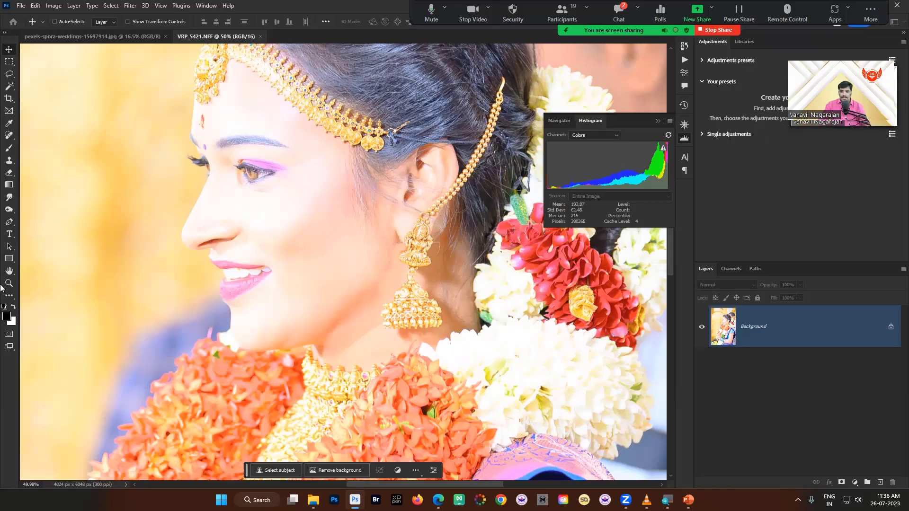
Zoom into the gold headpiece to 12800% and pan across the individual pixels.
{"action": "left_click", "coordinate": [7, 284]}
{"action": "left_click_drag", "start_coordinate": [265, 84], "coordinate": [364, 183]}
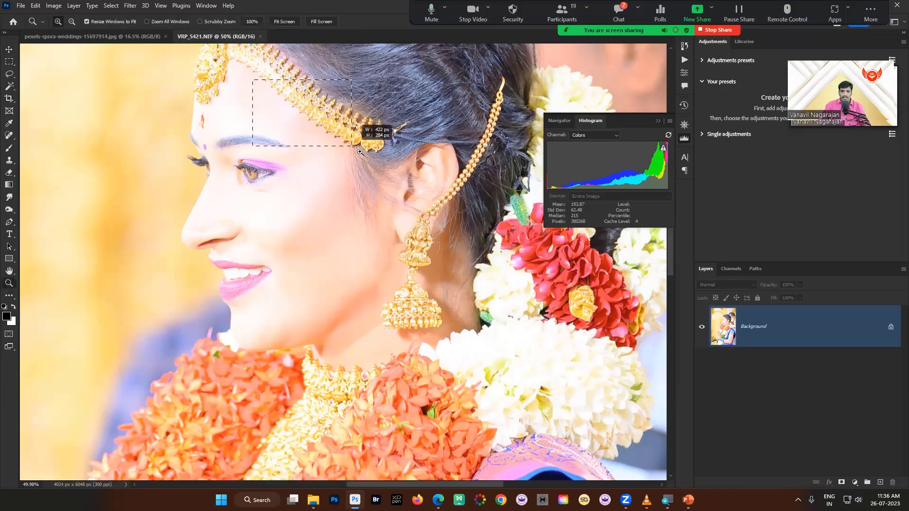
{"action": "left_click", "coordinate": [379, 209]}
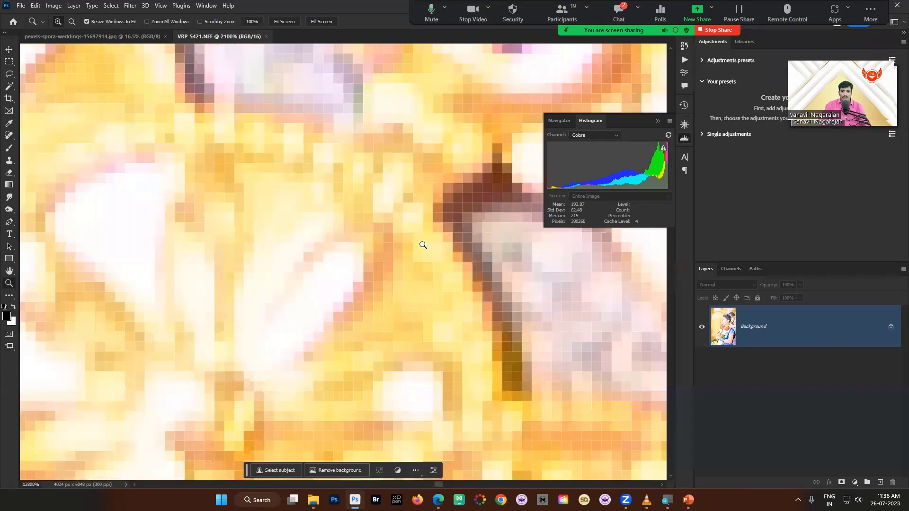
{"action": "left_click_drag", "start_coordinate": [423, 246], "coordinate": [261, 211]}
{"action": "mouse_move", "coordinate": [135, 362]}
{"action": "left_mouse_down"}
{"action": "mouse_move", "coordinate": [450, 278]}
{"action": "mouse_move", "coordinate": [176, 314]}
{"action": "mouse_move", "coordinate": [460, 126]}
{"action": "mouse_move", "coordinate": [199, 247]}
{"action": "mouse_move", "coordinate": [568, 76]}
{"action": "mouse_move", "coordinate": [315, 250]}
{"action": "mouse_move", "coordinate": [284, 246]}
{"action": "mouse_move", "coordinate": [283, 69]}
{"action": "mouse_move", "coordinate": [349, 229]}
{"action": "mouse_move", "coordinate": [33, 94]}
{"action": "mouse_move", "coordinate": [340, 276]}
{"action": "mouse_move", "coordinate": [440, 312]}
{"action": "mouse_move", "coordinate": [37, 159]}
{"action": "mouse_move", "coordinate": [414, 331]}
{"action": "mouse_move", "coordinate": [114, 230]}
{"action": "mouse_move", "coordinate": [440, 327]}
{"action": "mouse_move", "coordinate": [289, 265]}
{"action": "mouse_move", "coordinate": [517, 162]}
{"action": "mouse_move", "coordinate": [121, 357]}
{"action": "mouse_move", "coordinate": [438, 263]}
{"action": "left_mouse_up"}
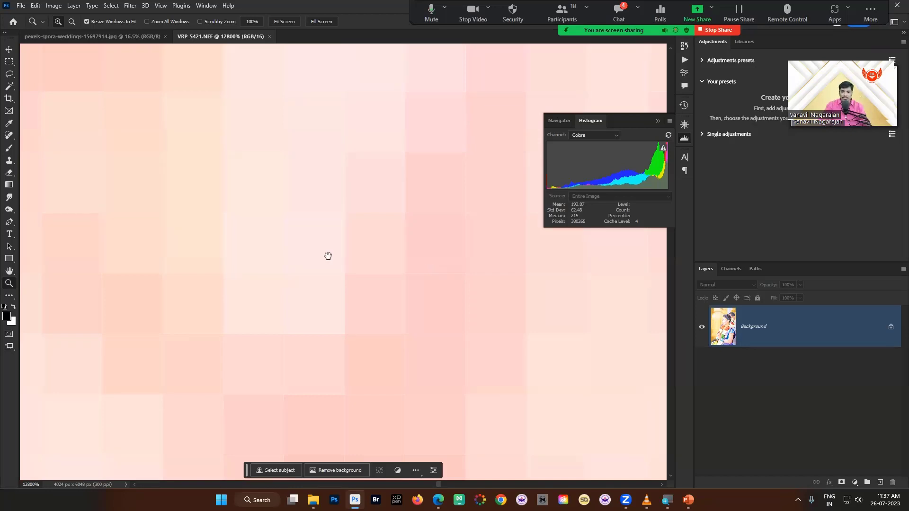
{"action": "mouse_move", "coordinate": [327, 256]}
{"action": "left_mouse_down"}
{"action": "mouse_move", "coordinate": [180, 205]}
{"action": "mouse_move", "coordinate": [562, 442]}
{"action": "left_mouse_up"}
{"action": "left_click_drag", "start_coordinate": [183, 201], "coordinate": [458, 392]}
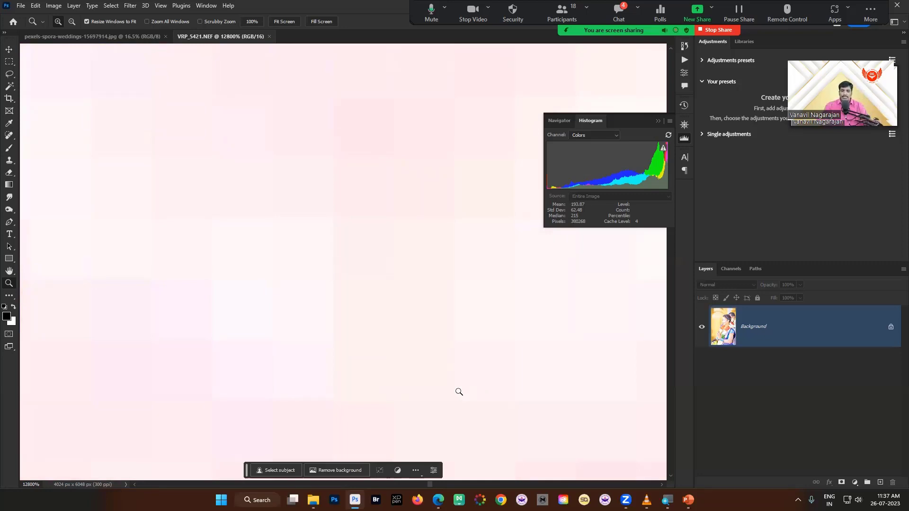
Frame the bride's eye, nose and lips at 200%, then bring up the Image menu.
{"action": "left_click", "coordinate": [438, 299]}
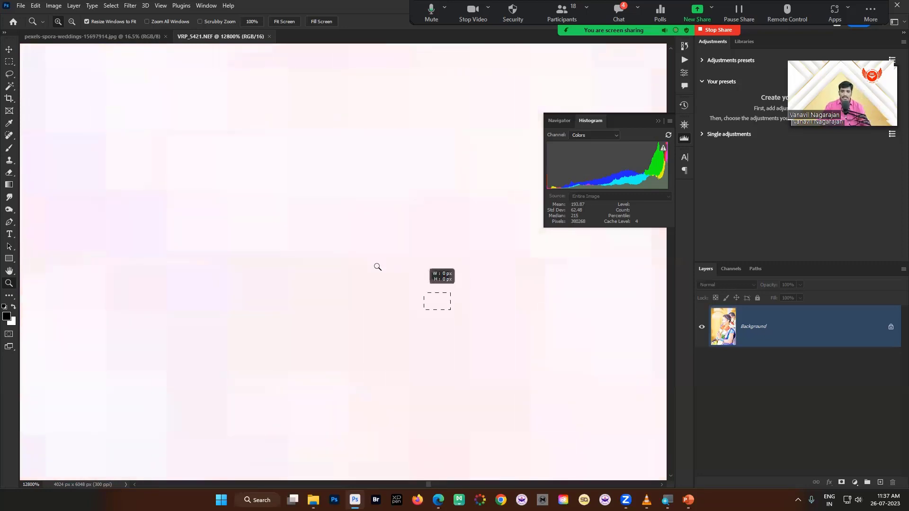
{"action": "key", "text": "ctrl+0"}
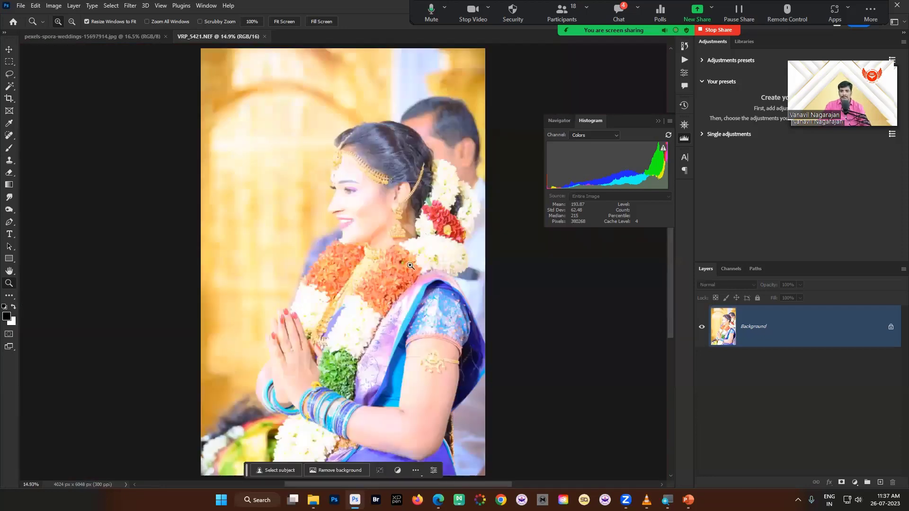
{"action": "left_click_drag", "start_coordinate": [266, 160], "coordinate": [424, 280]}
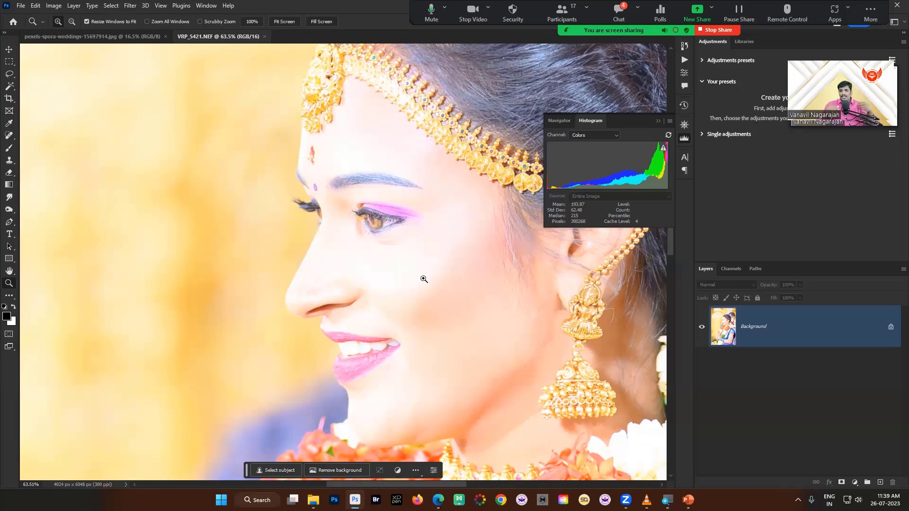
{"action": "left_click_drag", "start_coordinate": [304, 233], "coordinate": [447, 311]}
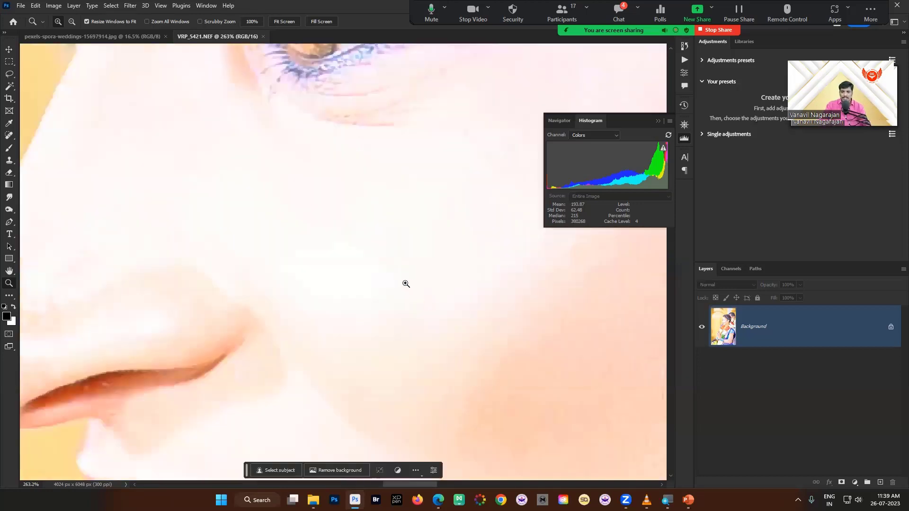
{"action": "left_click_drag", "start_coordinate": [211, 180], "coordinate": [454, 292]}
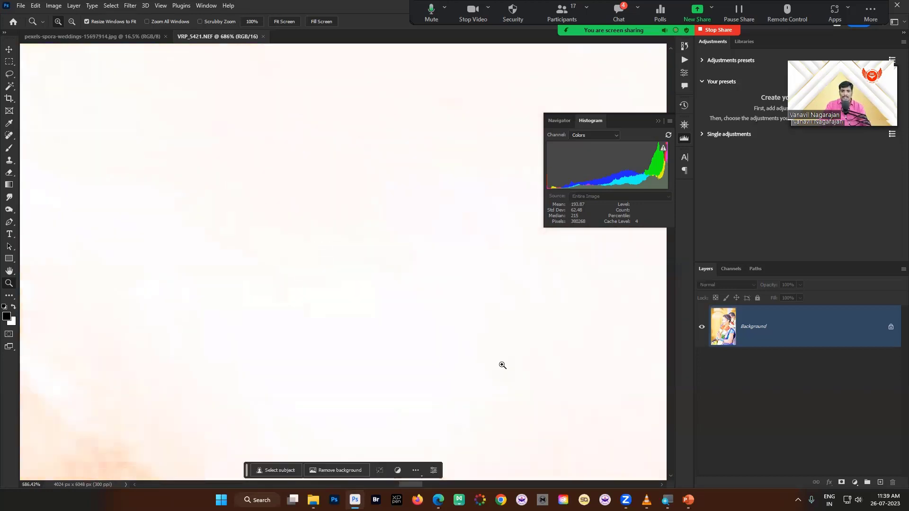
{"action": "key", "text": "ctrl+minus"}
{"action": "key", "text": "ctrl+minus"}
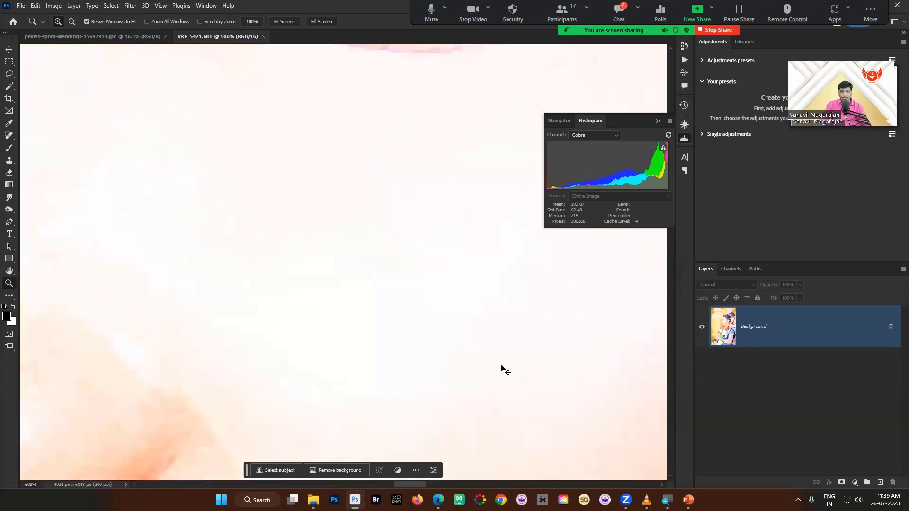
{"action": "key", "text": "ctrl+minus"}
{"action": "key", "text": "ctrl+minus"}
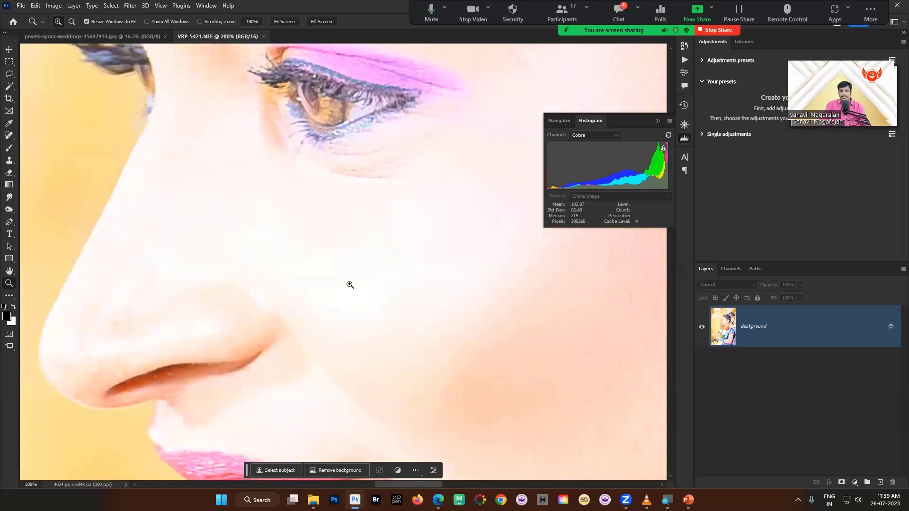
{"action": "key", "text": "v"}
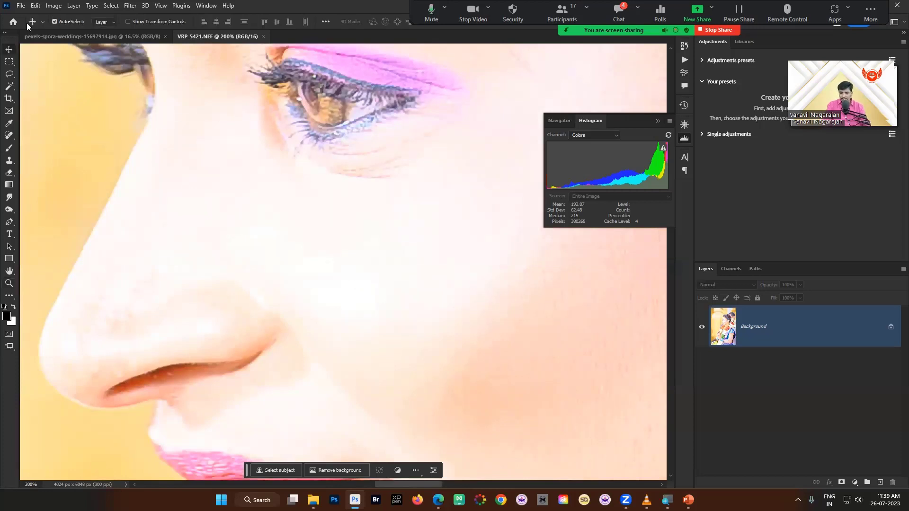
{"action": "left_click", "coordinate": [55, 6]}
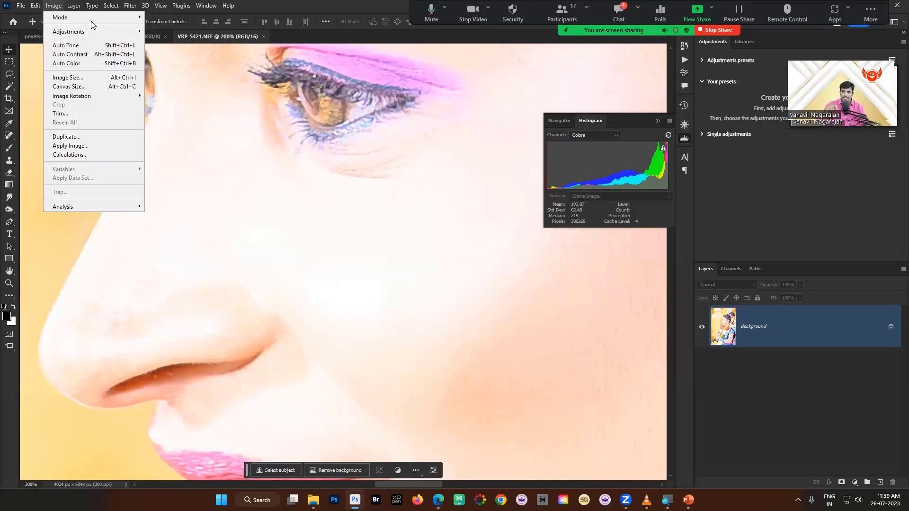
Trial Brightness/Contrast on the face with Brightness between -75 and -142.
{"action": "mouse_move", "coordinate": [68, 31]}
{"action": "left_click", "coordinate": [158, 32]}
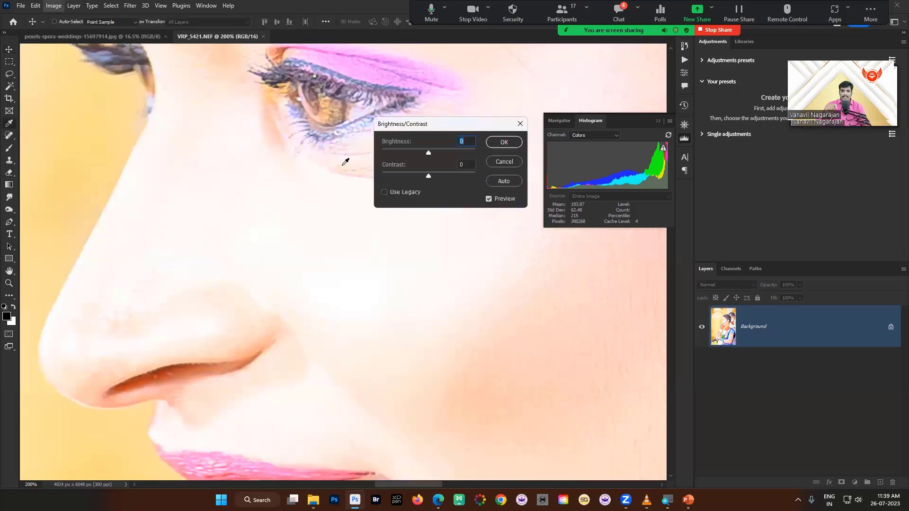
{"action": "mouse_move", "coordinate": [412, 127]}
{"action": "left_mouse_down"}
{"action": "mouse_move", "coordinate": [488, 129]}
{"action": "mouse_move", "coordinate": [481, 157]}
{"action": "left_mouse_up"}
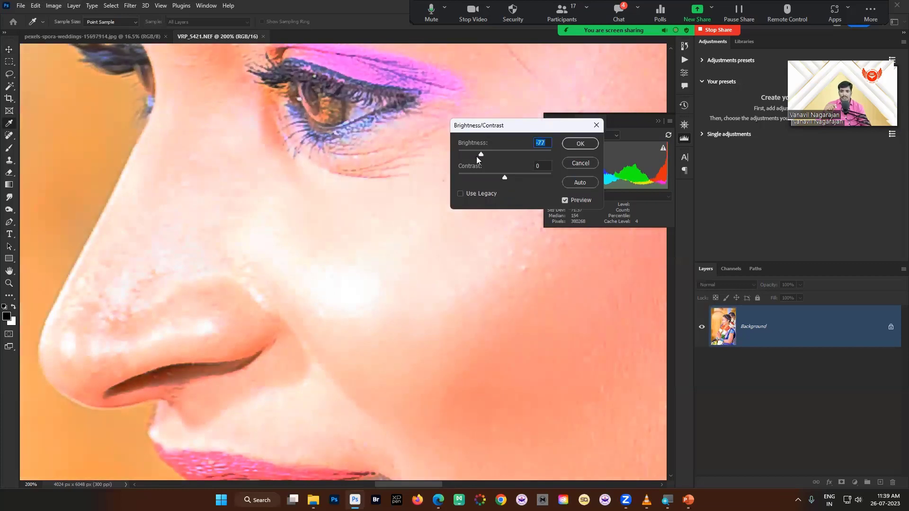
{"action": "left_click", "coordinate": [473, 152]}
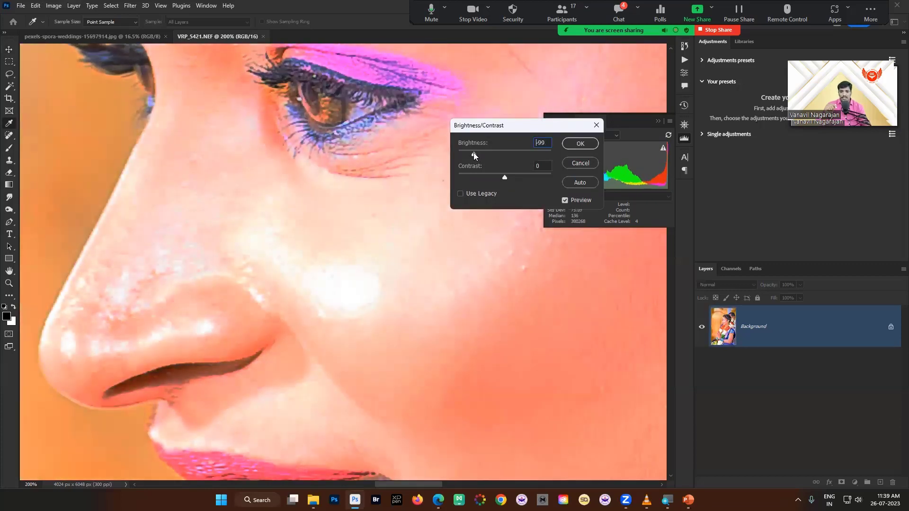
{"action": "left_click_drag", "start_coordinate": [474, 153], "coordinate": [481, 153]}
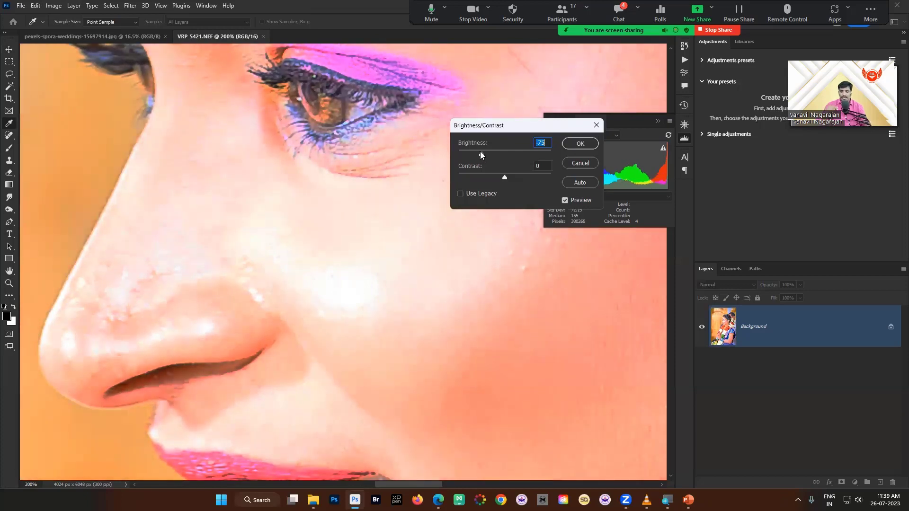
{"action": "scroll", "coordinate": [423, 344], "scroll_direction": "up", "scroll_amount": 4}
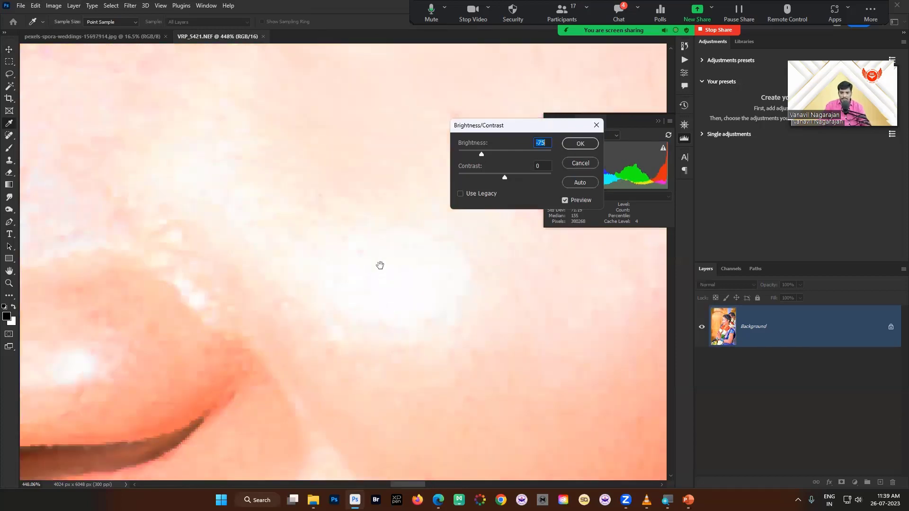
{"action": "left_click_drag", "start_coordinate": [479, 153], "coordinate": [461, 155]}
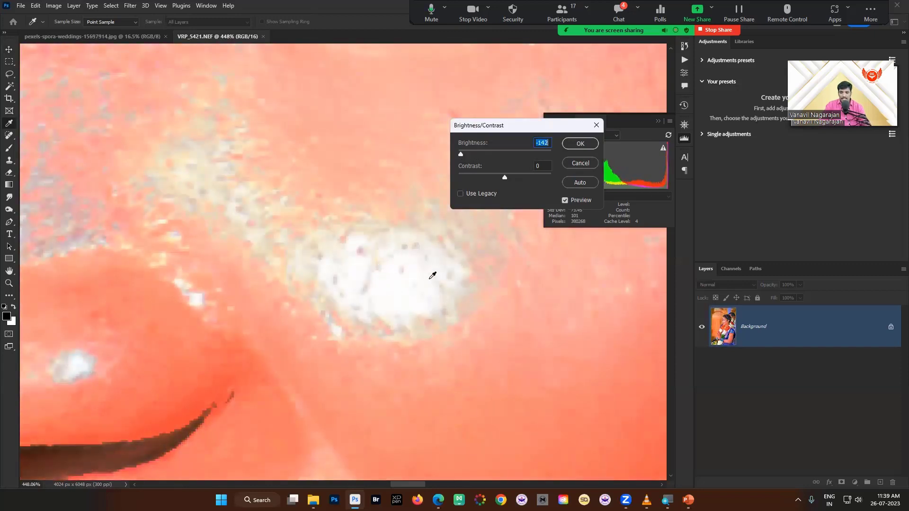
{"action": "key", "text": "ctrl+minus"}
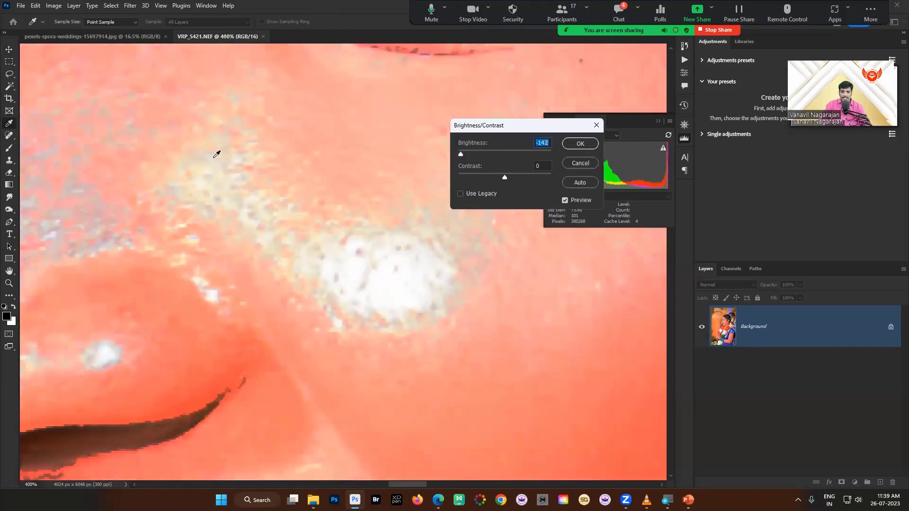
{"action": "key", "text": "ctrl+minus"}
{"action": "left_click_drag", "start_coordinate": [461, 154], "coordinate": [467, 153]}
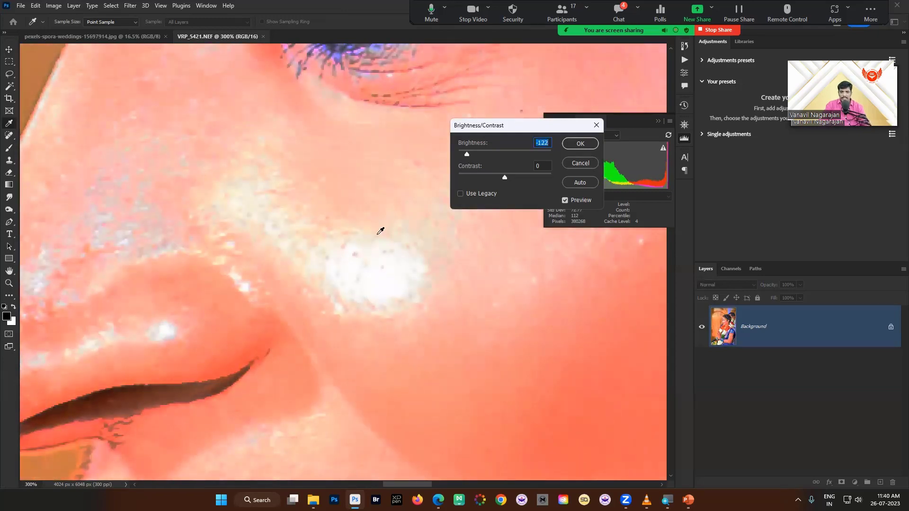
Cancel the brightness adjustment, fit the image on screen, and bring up the Open dialog.
{"action": "key", "text": "Return"}
{"action": "key", "text": "ctrl+0"}
{"action": "key", "text": "ctrl+o"}
Open VRP_5421.NEF in Camera Raw and nudge Exposure to +0.35.
{"action": "double_click", "coordinate": [540, 180]}
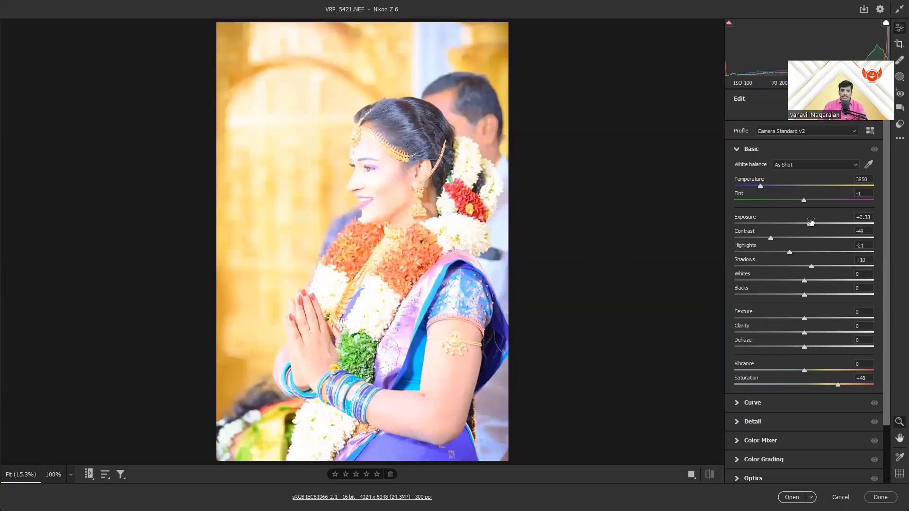
{"action": "left_click_drag", "start_coordinate": [809, 224], "coordinate": [810, 223]}
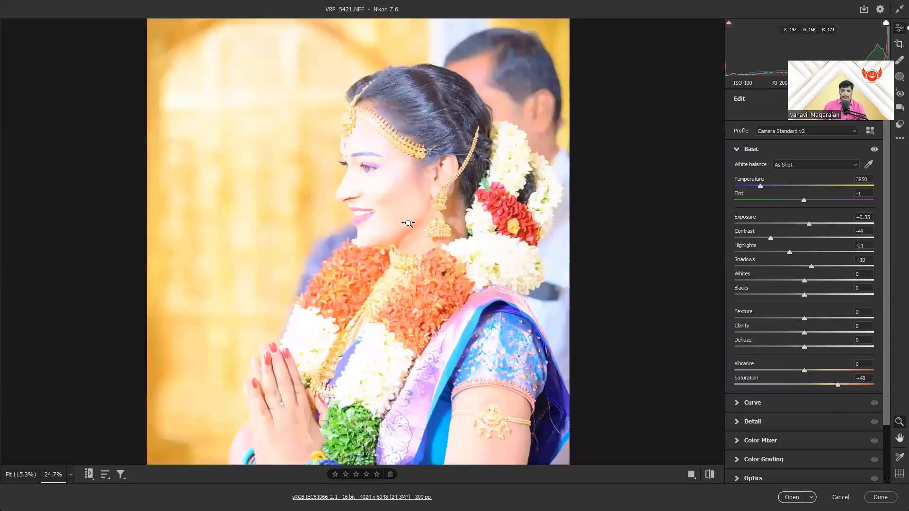
Zoom Camera Raw to 37.7% on the bride's overexposed face.
{"action": "left_click_drag", "start_coordinate": [370, 169], "coordinate": [429, 259]}
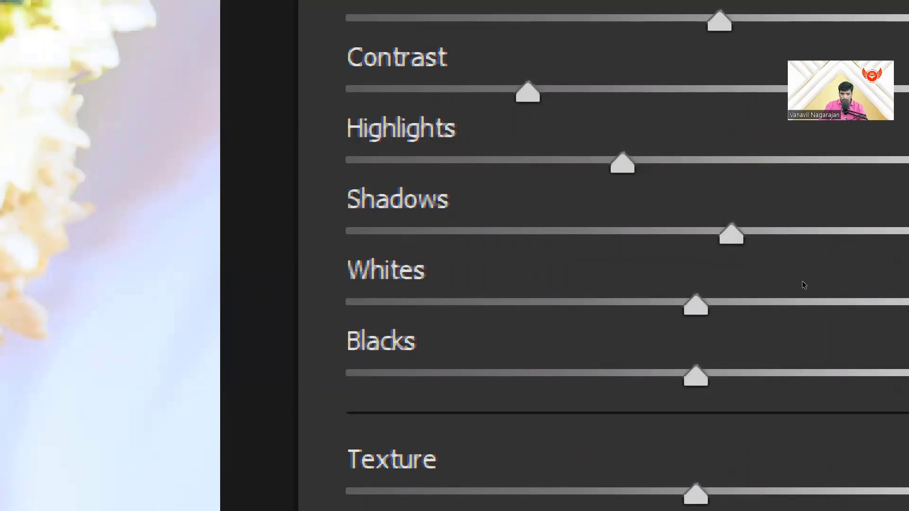
Drop Whites and Highlights to -100 and Exposure to -0.55 in the Basic panel.
{"action": "key", "text": "Down"}
{"action": "key", "text": "Down"}
{"action": "key", "text": "Down"}
{"action": "key", "text": "Down"}
{"action": "key", "text": "Down"}
{"action": "key", "text": "Down"}
{"action": "key", "text": "Down"}
{"action": "key", "text": "Down"}
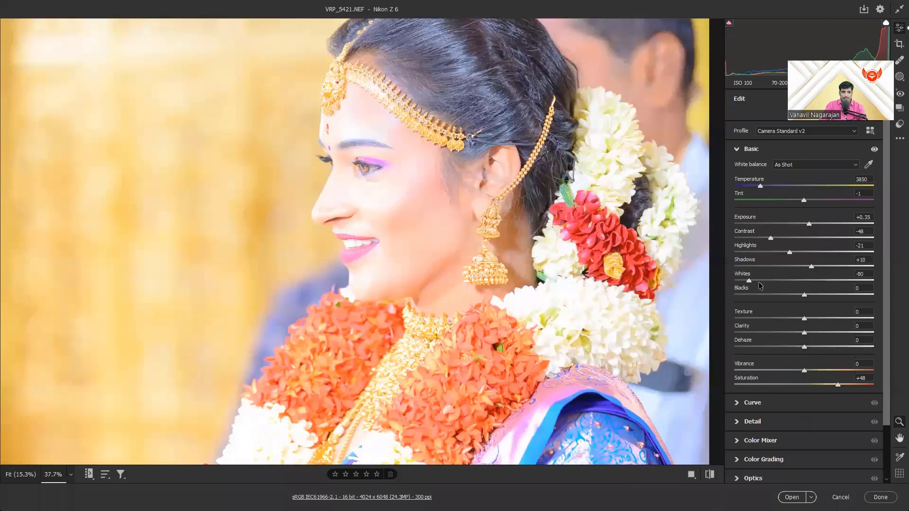
{"action": "key", "text": "shift+Down"}
{"action": "key", "text": "shift+Down"}
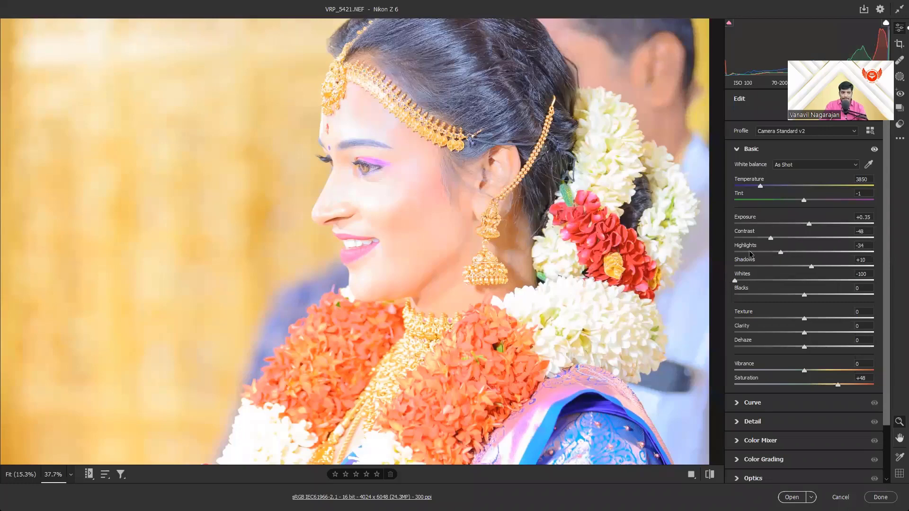
{"action": "left_click_drag", "start_coordinate": [750, 254], "coordinate": [712, 254]}
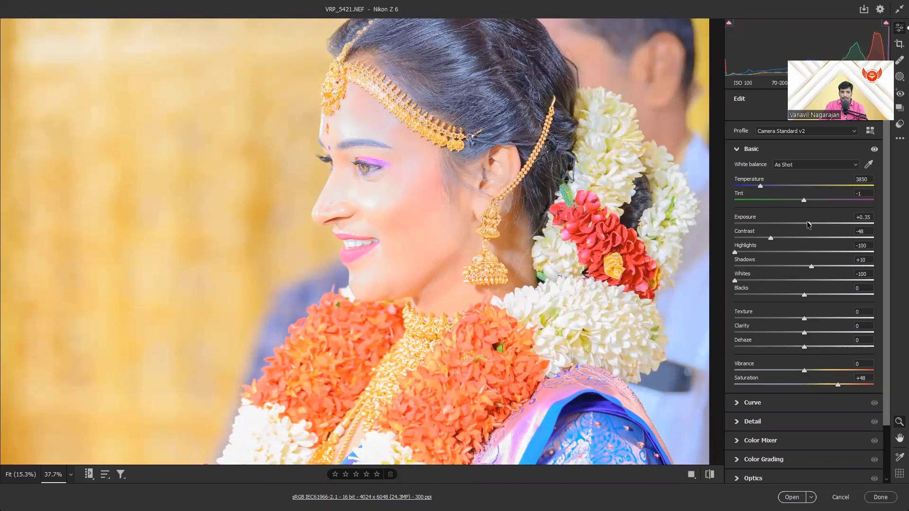
{"action": "left_click_drag", "start_coordinate": [806, 222], "coordinate": [785, 224]}
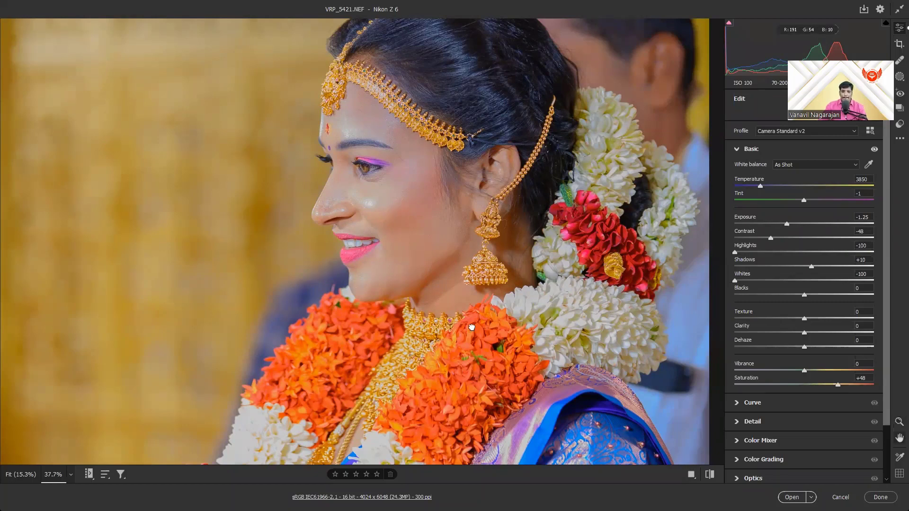
Pan the preview so the bride's hands and sleeve are in view.
{"action": "left_click_drag", "start_coordinate": [471, 327], "coordinate": [477, 146]}
{"action": "scroll", "coordinate": [473, 276], "scroll_direction": "down", "scroll_amount": 2}
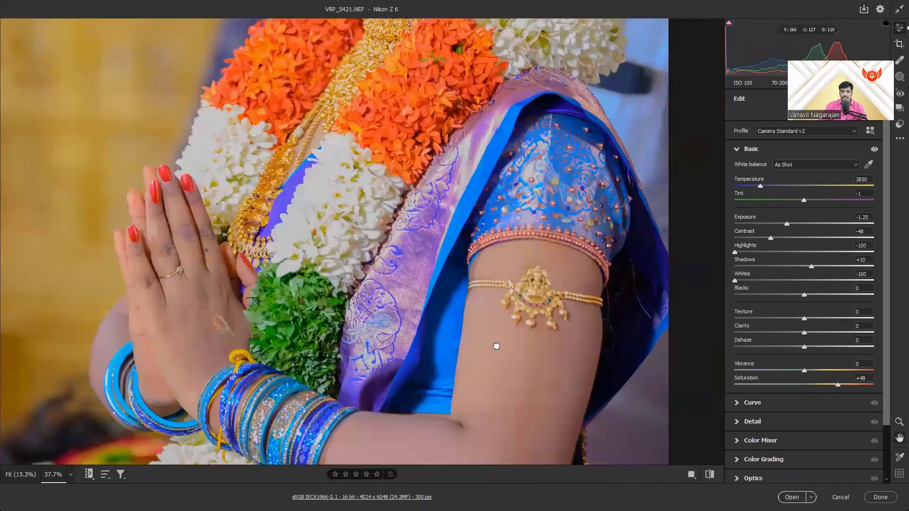
{"action": "scroll", "coordinate": [481, 309], "scroll_direction": "up", "scroll_amount": 1}
{"action": "scroll", "coordinate": [469, 239], "scroll_direction": "down", "scroll_amount": 2}
Switch Camera Raw to the Before/After side-by-side comparison view.
{"action": "key", "text": "q"}
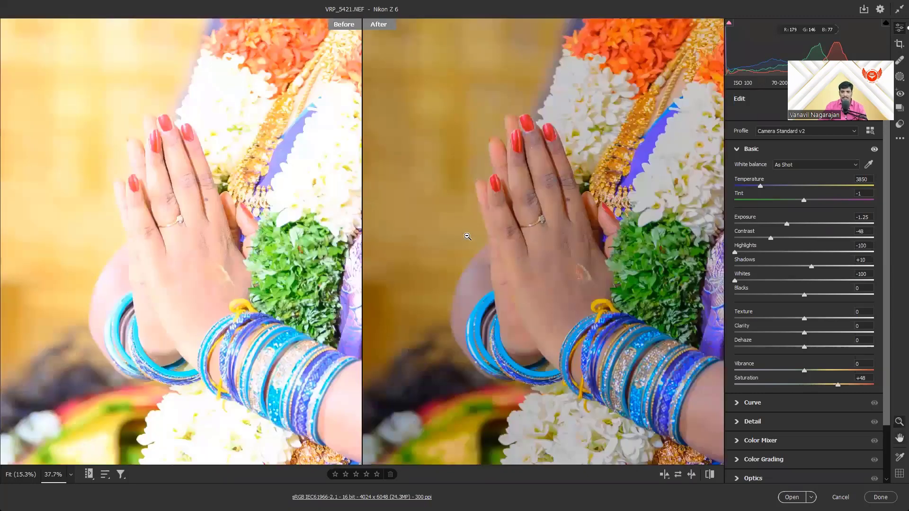
{"action": "scroll", "coordinate": [410, 251], "scroll_direction": "up", "scroll_amount": 1}
{"action": "scroll", "coordinate": [409, 251], "scroll_direction": "down", "scroll_amount": 2}
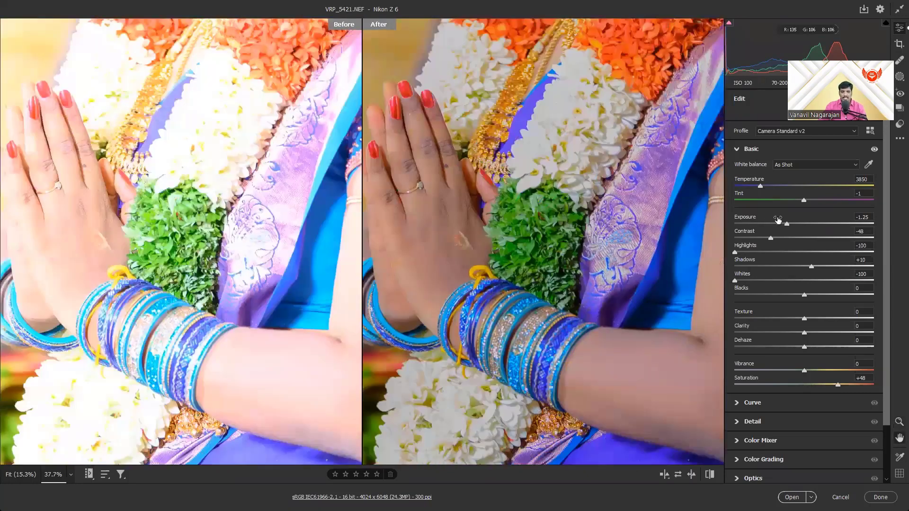
Set Exposure to -1.00, Whites to -88 and Contrast to -38.
{"action": "left_click_drag", "start_coordinate": [787, 223], "coordinate": [790, 225]}
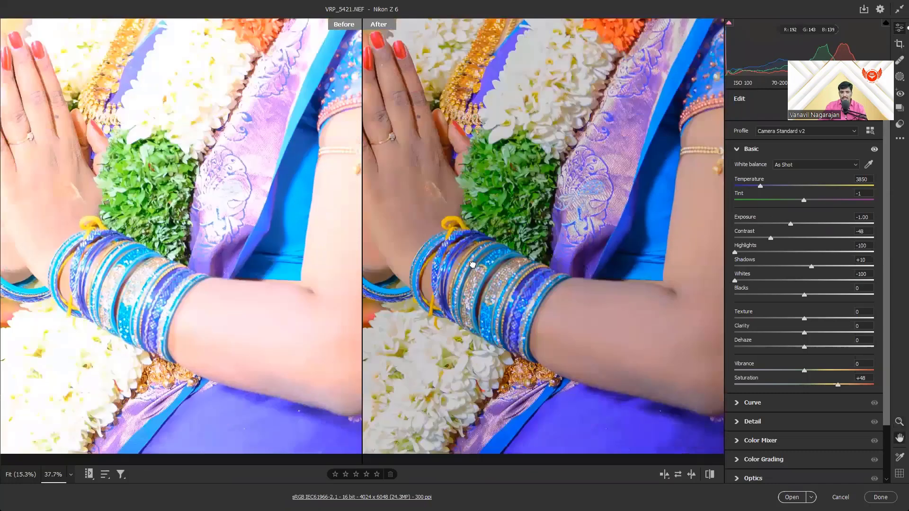
{"action": "scroll", "coordinate": [595, 245], "scroll_direction": "down", "scroll_amount": 1}
{"action": "scroll", "coordinate": [595, 245], "scroll_direction": "down", "scroll_amount": 2}
{"action": "left_click_drag", "start_coordinate": [735, 280], "coordinate": [743, 280]}
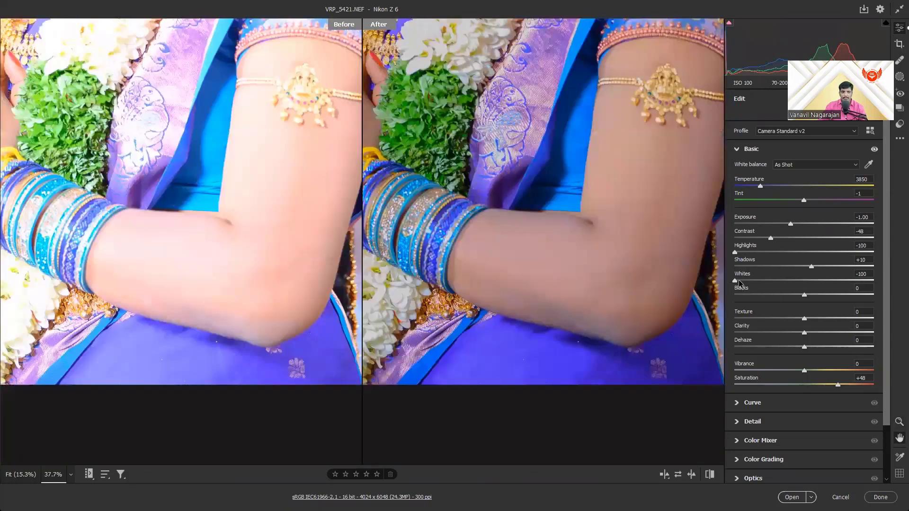
{"action": "left_click", "coordinate": [778, 238]}
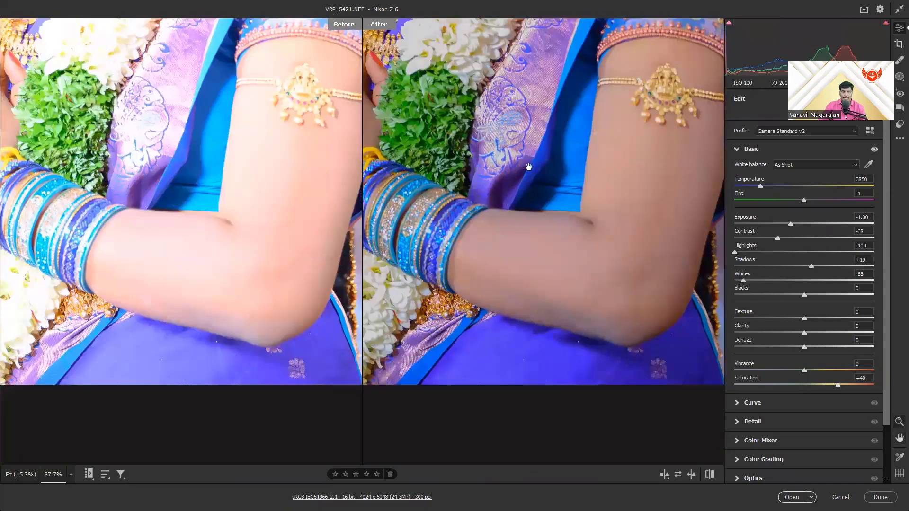
{"action": "scroll", "coordinate": [481, 355], "scroll_direction": "up", "scroll_amount": 1}
{"action": "scroll", "coordinate": [521, 332], "scroll_direction": "up", "scroll_amount": 1}
{"action": "scroll", "coordinate": [598, 315], "scroll_direction": "up", "scroll_amount": 1}
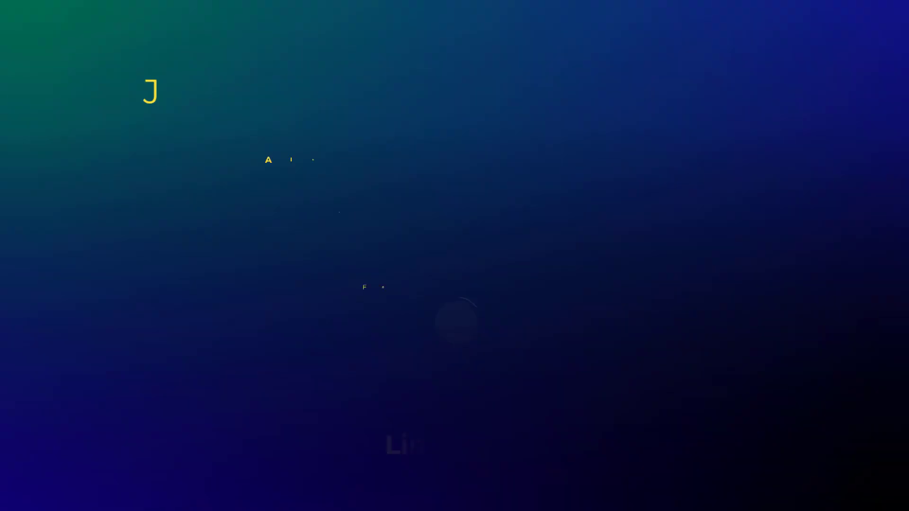